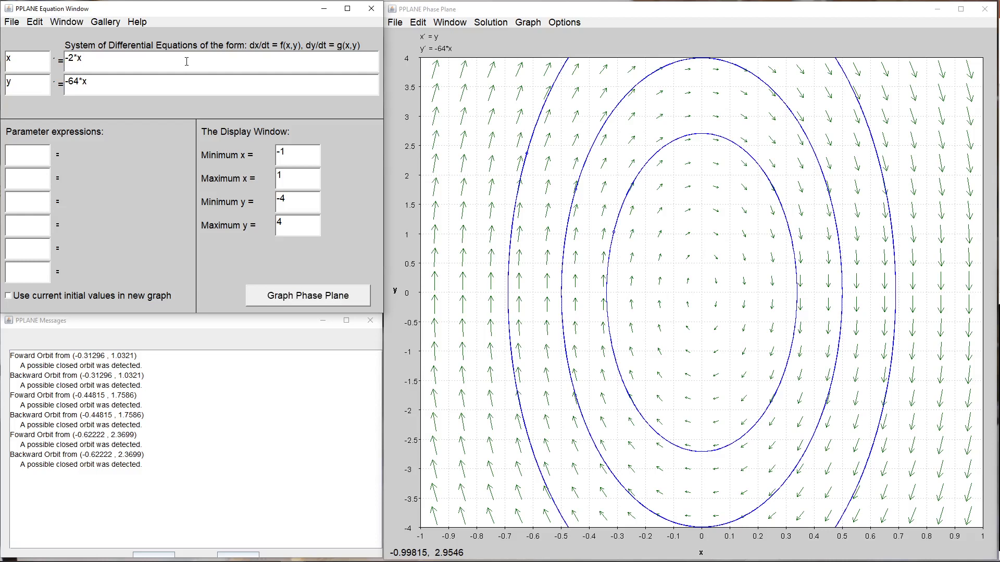
# Enter the system x' = -2*x-4*y, y' = x and graph its phase plane.
pyautogui.write('-4*')
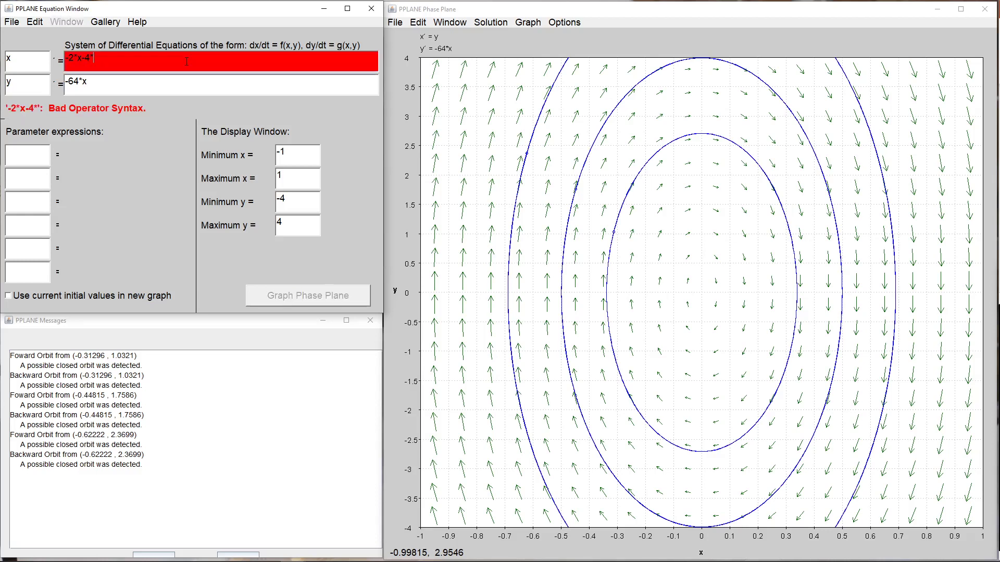
pyautogui.write('y')
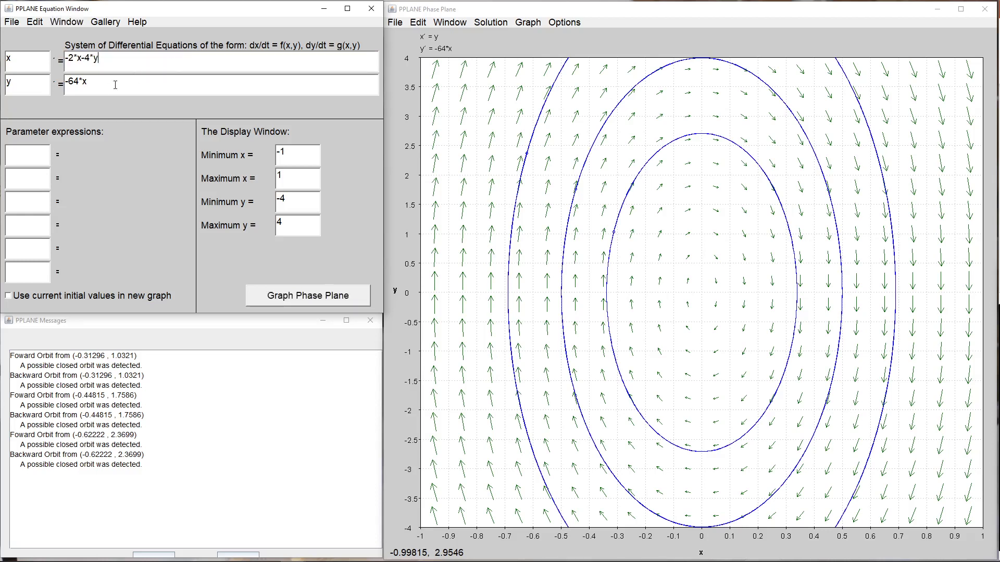
pyautogui.click(115, 84)
pyautogui.press('BackSpace')
pyautogui.press('BackSpace')
pyautogui.press('BackSpace')
pyautogui.press('BackSpace')
pyautogui.press('BackSpace')
pyautogui.click(291, 297)
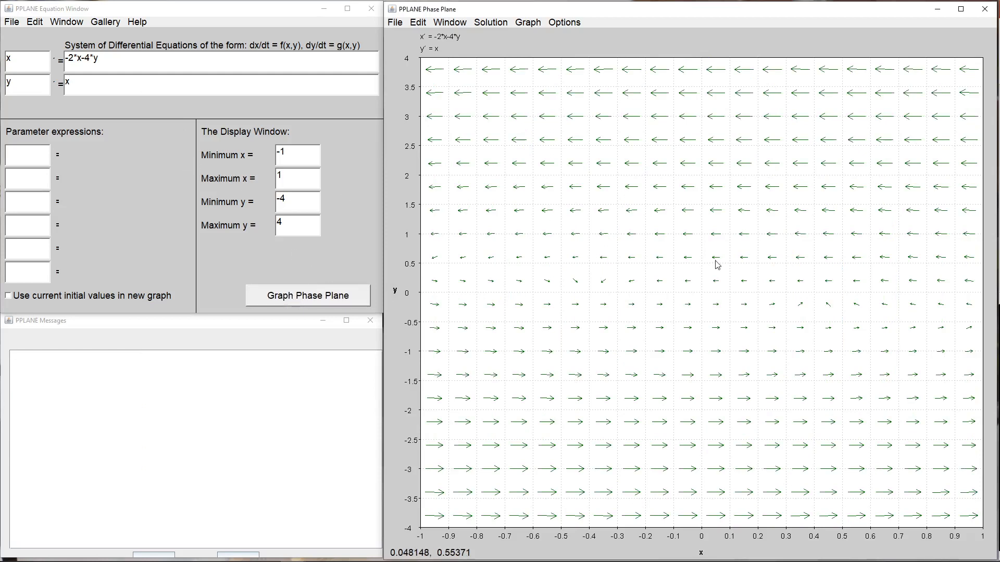
# Set the x and y display ranges to -5 to 5 and redraw the direction field.
pyautogui.click(299, 152)
pyautogui.press('BackSpace')
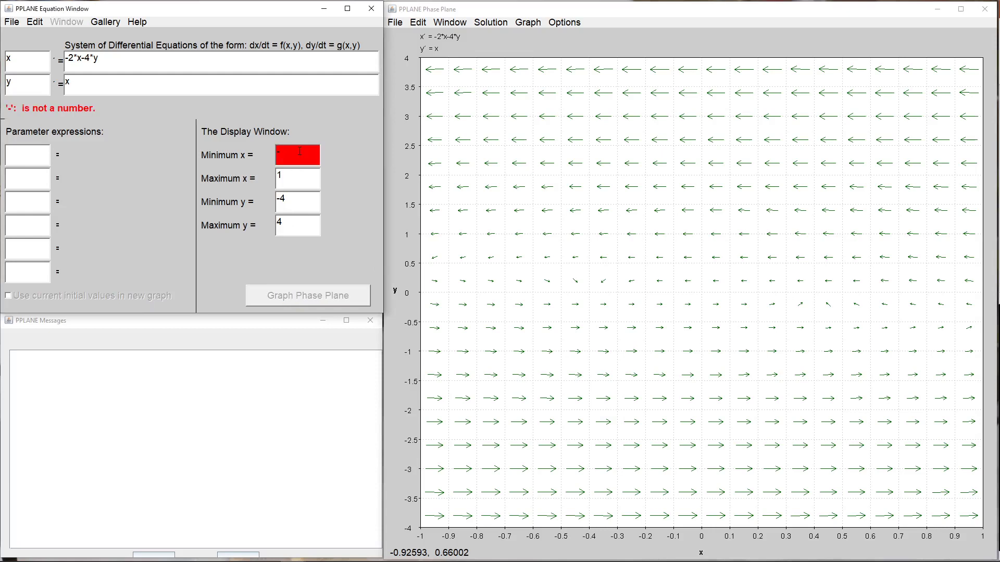
pyautogui.write('5')
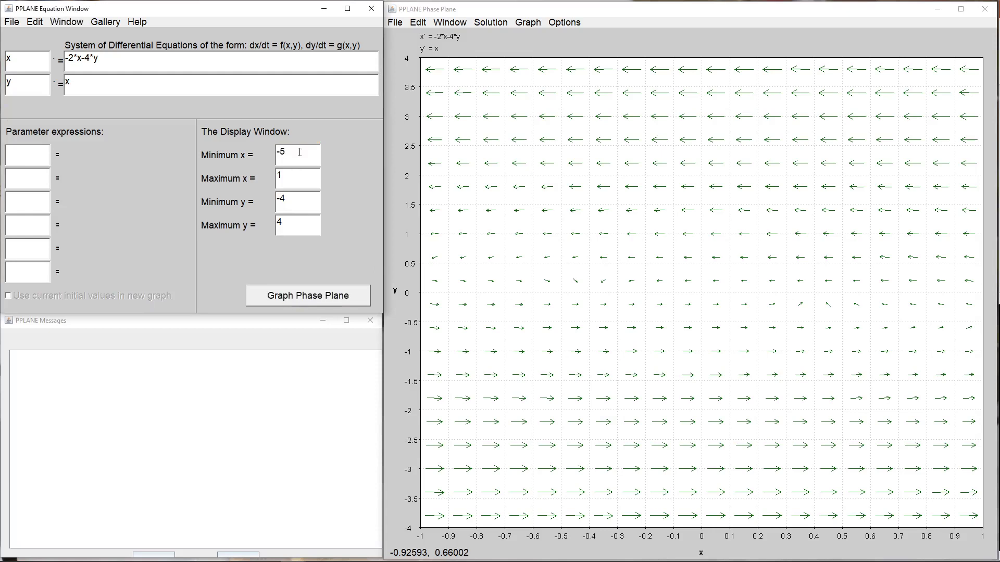
pyautogui.press('BackSpace')
pyautogui.write('5')
pyautogui.click(303, 204)
pyautogui.press('BackSpace')
pyautogui.write('5')
pyautogui.click(296, 221)
pyautogui.press('BackSpace')
pyautogui.write('5')
pyautogui.click(309, 295)
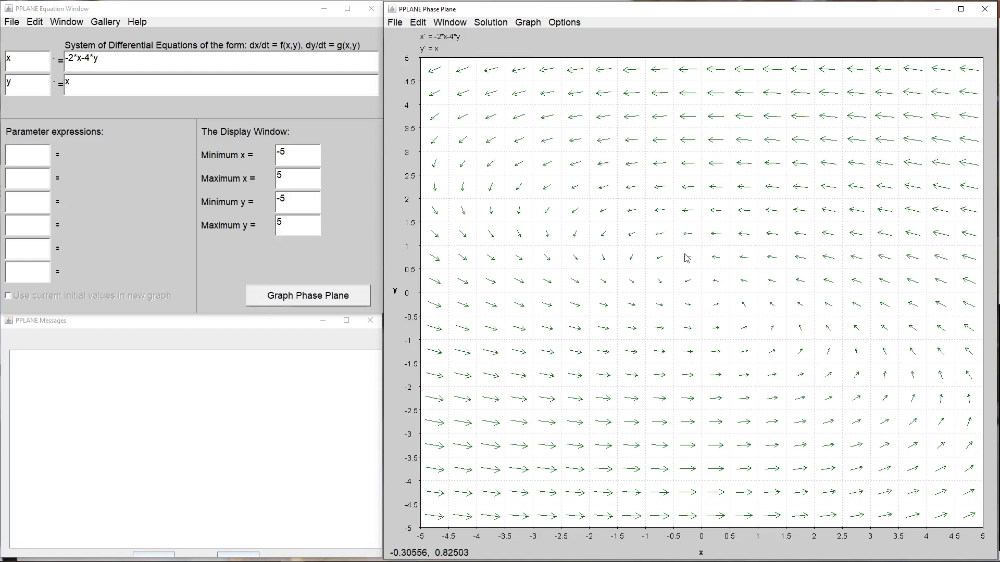
# Draw seven trajectories from near (-1.3,3.5), (-2.6,2.8), (-3.5,-0.5), (-3,-3), (2.8,-3.6), (3.5,0.5), (2.8,2.1).
pyautogui.click(627, 133)
pyautogui.click(555, 166)
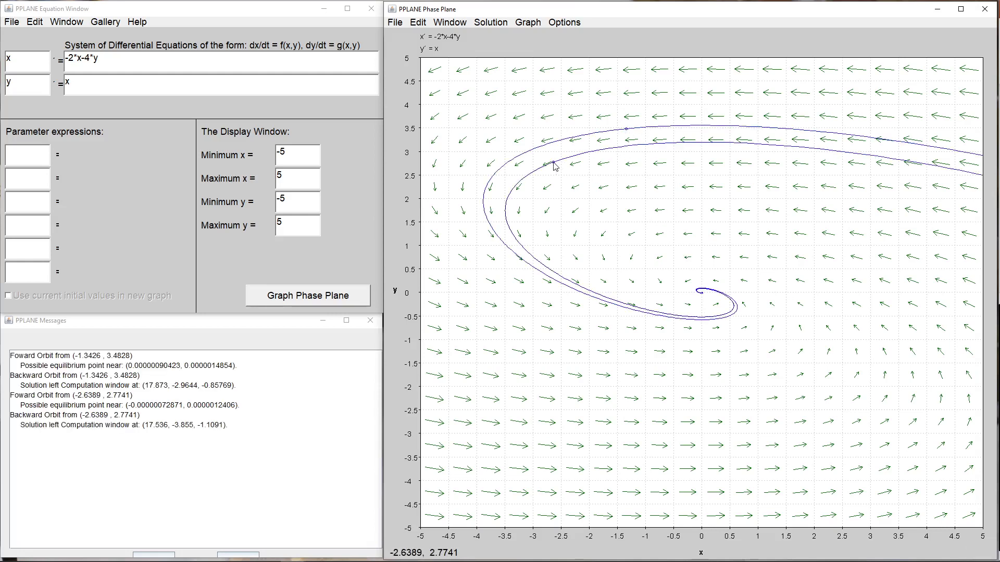
pyautogui.click(505, 314)
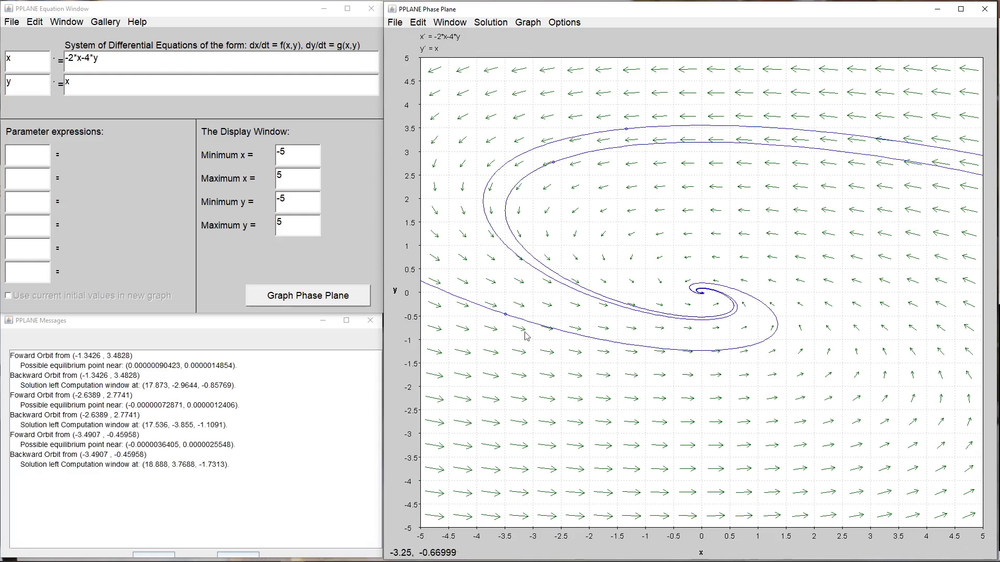
pyautogui.click(534, 432)
pyautogui.click(860, 462)
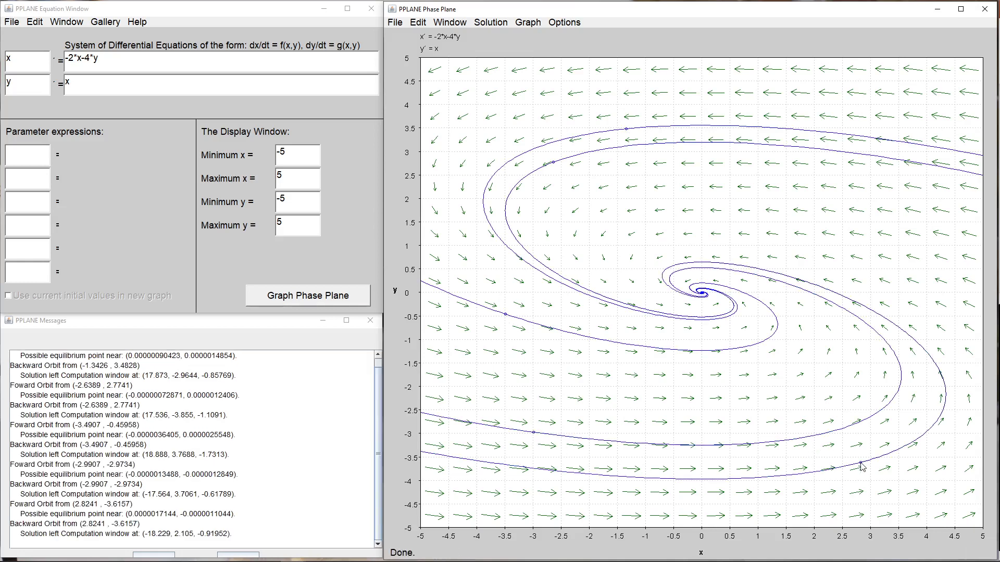
pyautogui.click(900, 268)
pyautogui.click(860, 193)
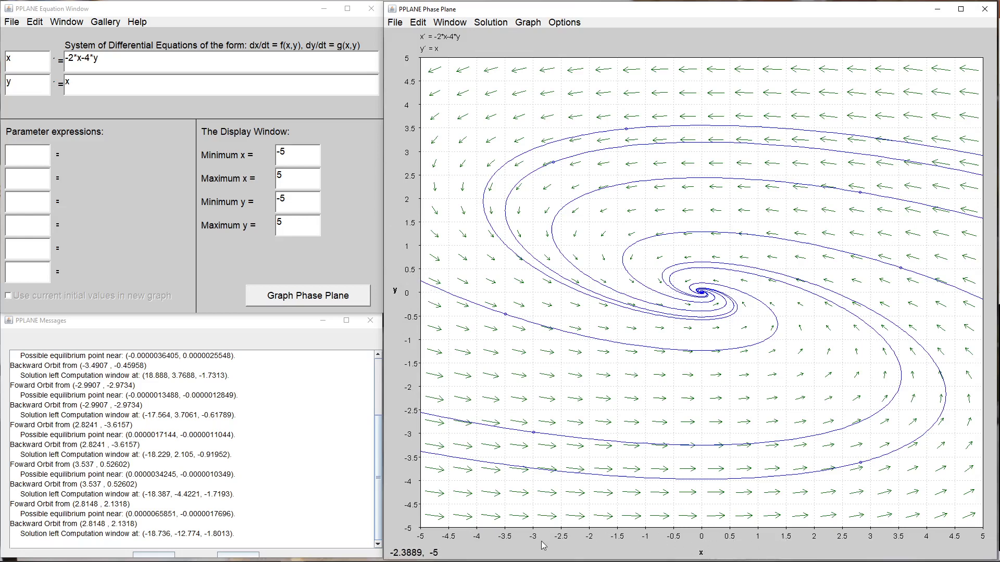
pyautogui.moveTo(711, 559)
# Plot x and y versus t for the spiral near (-3.5, -0.5), then reposition and enlarge that window.
pyautogui.click(490, 26)
pyautogui.moveTo(528, 22)
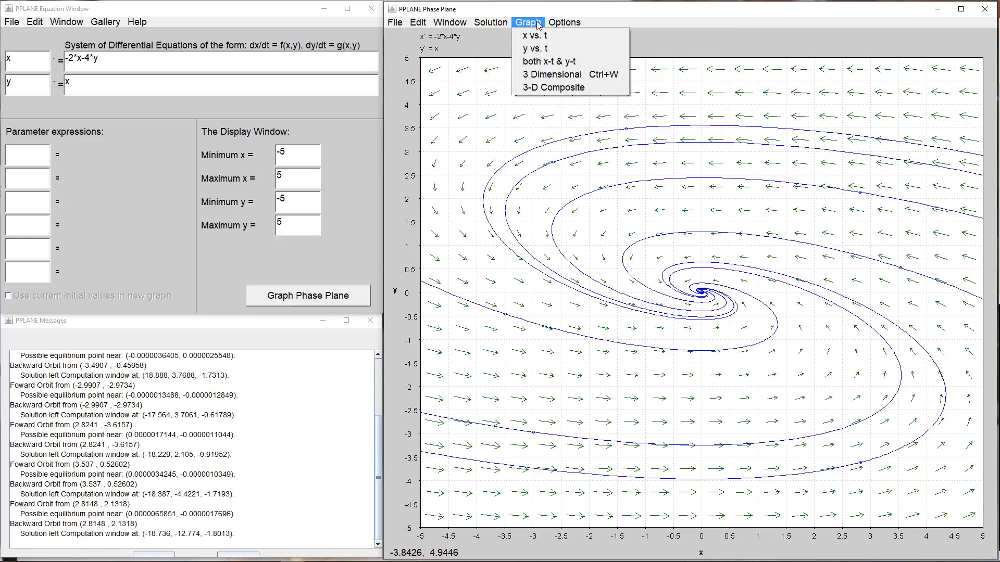
pyautogui.click(552, 63)
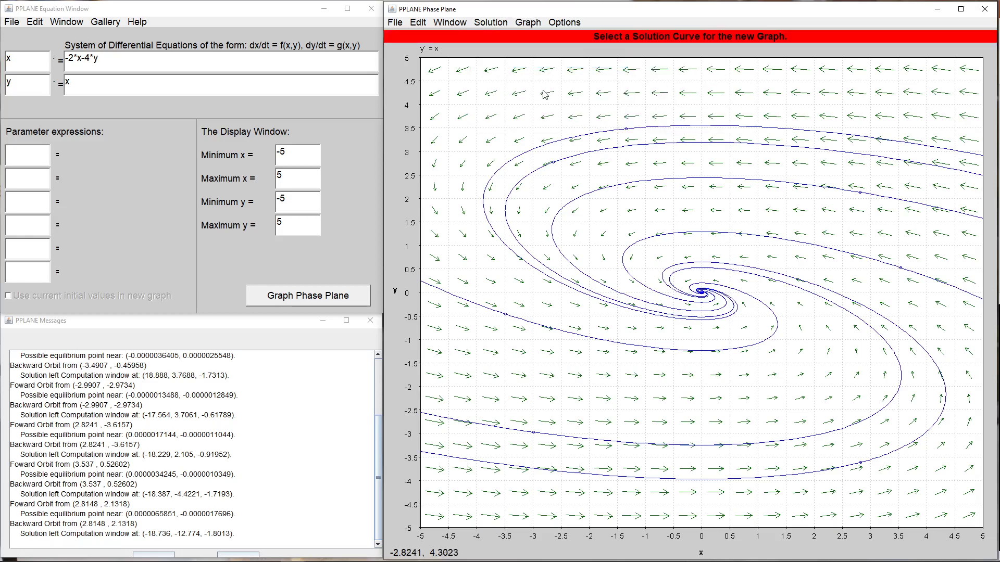
pyautogui.click(569, 336)
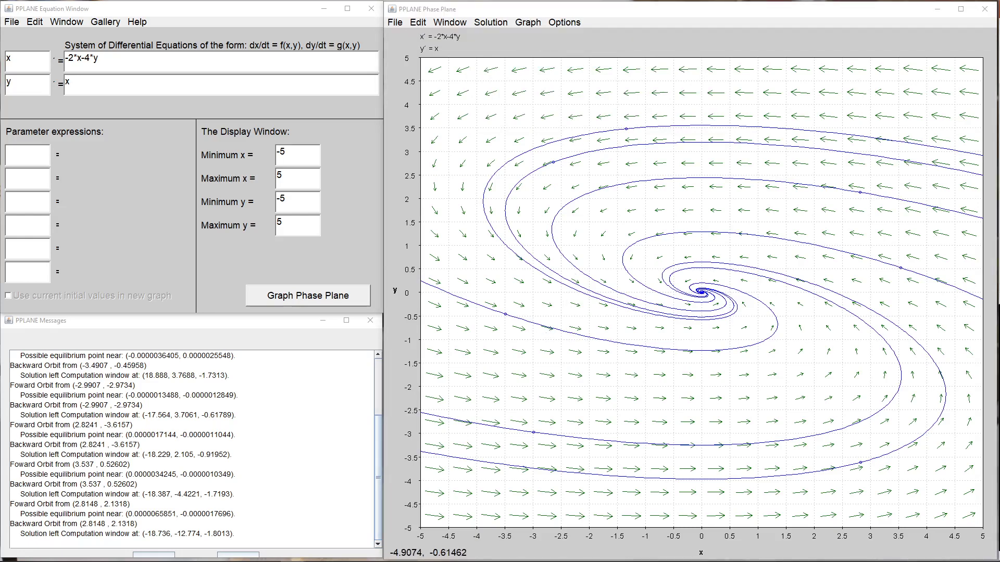
pyautogui.moveTo(293, 163); pyautogui.dragTo(440, 97)
pyautogui.moveTo(605, 309); pyautogui.dragTo(711, 393)
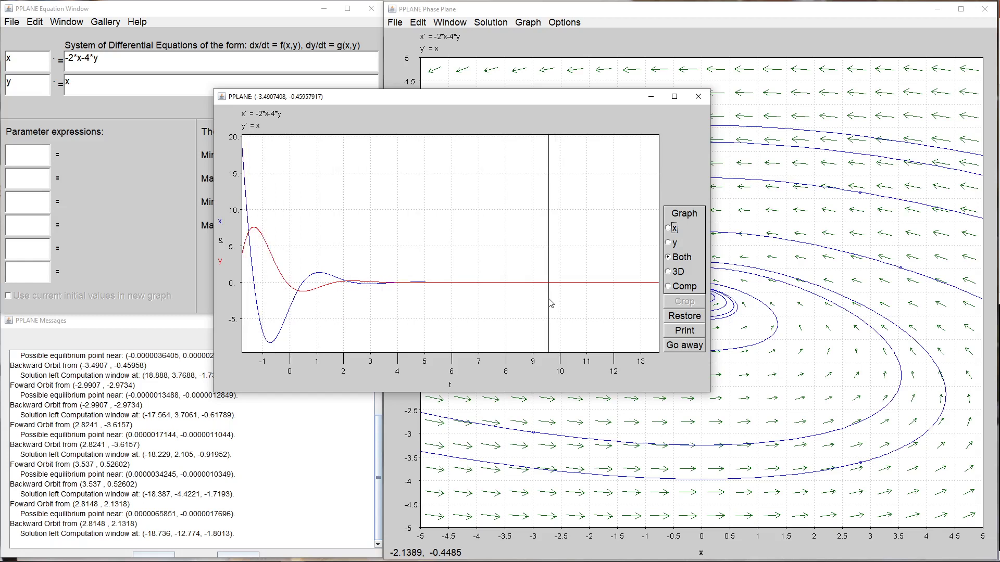
# Drag the time marker to about t = 4.3, where x and y have decayed to zero.
pyautogui.moveTo(550, 303); pyautogui.dragTo(240, 258)
pyautogui.moveTo(244, 256); pyautogui.dragTo(255, 238)
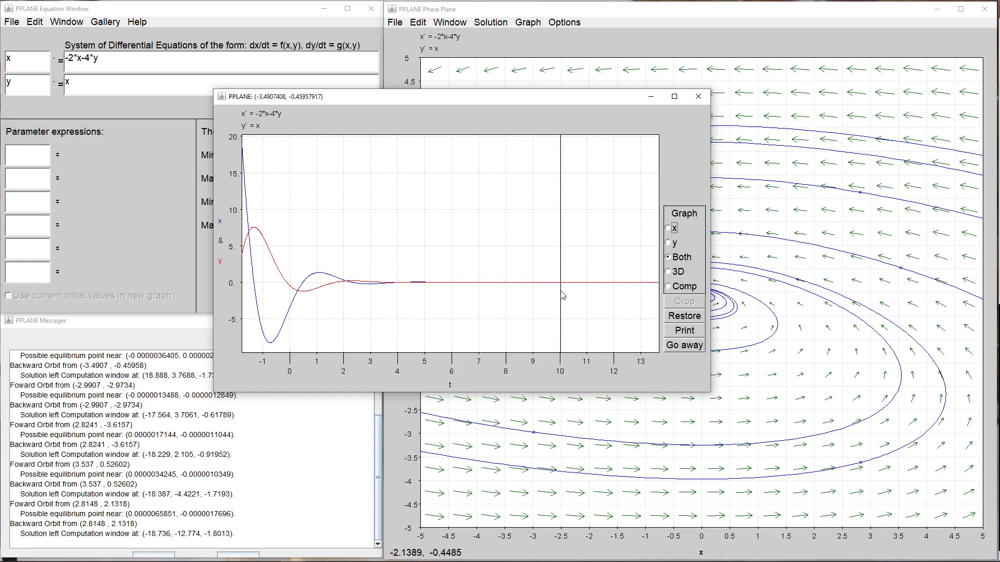
pyautogui.moveTo(563, 294); pyautogui.dragTo(406, 112)
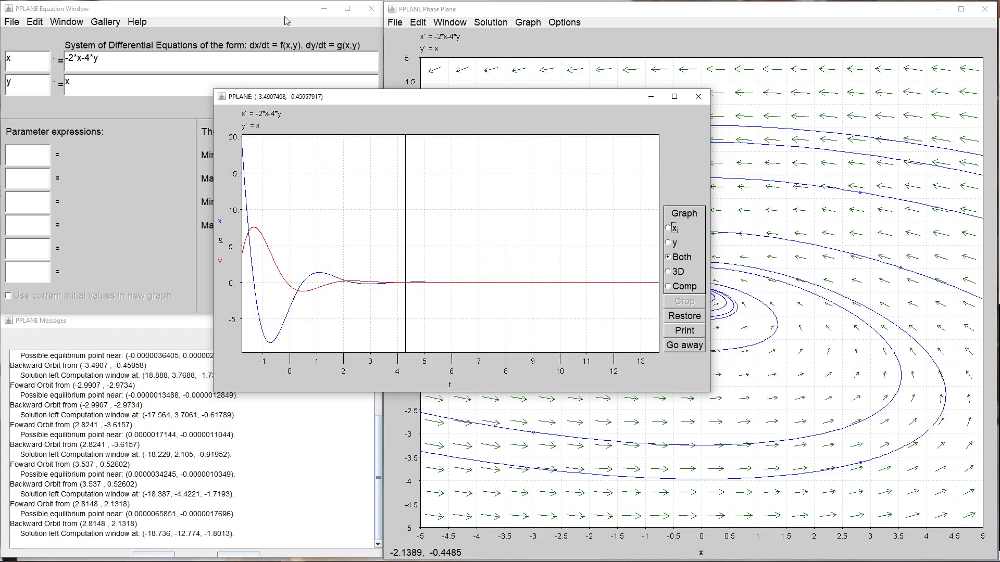
# Change x' to -4*y with y' = x, close the old time plot, and redraw the field.
pyautogui.click(260, 7)
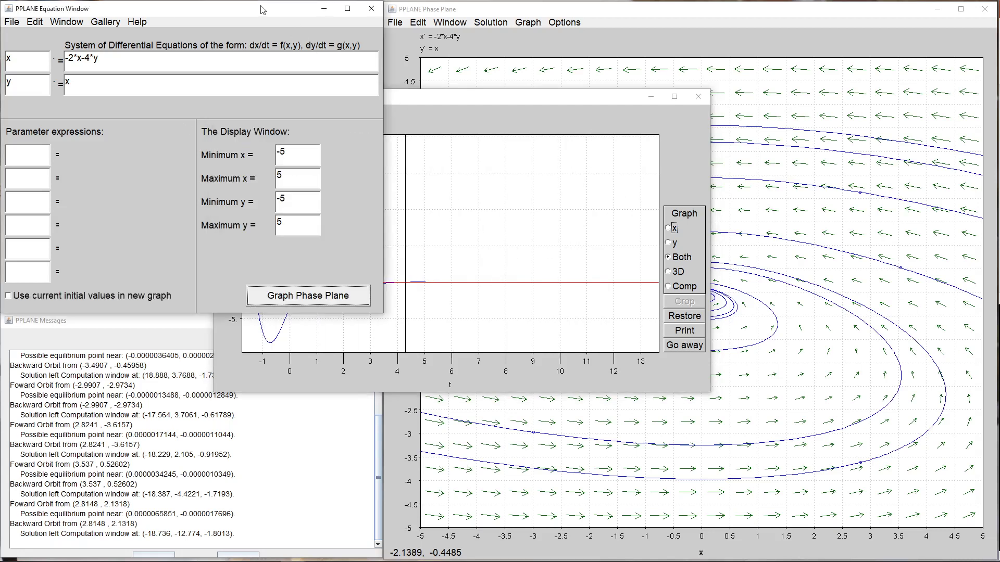
pyautogui.click(78, 65)
pyautogui.press('BackSpace')
pyautogui.press('BackSpace')
pyautogui.press('BackSpace')
pyautogui.press('BackSpace')
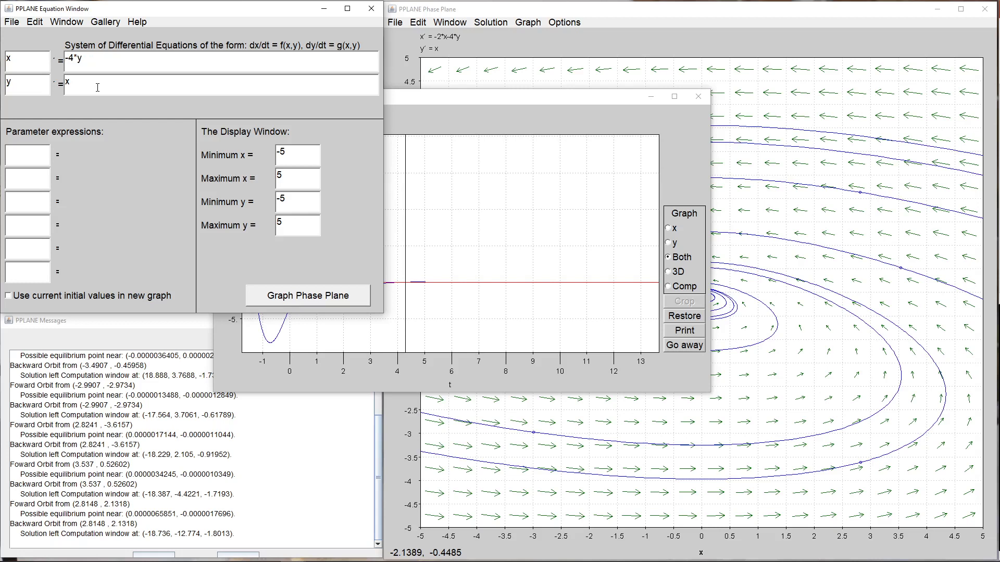
pyautogui.click(698, 96)
pyautogui.click(290, 303)
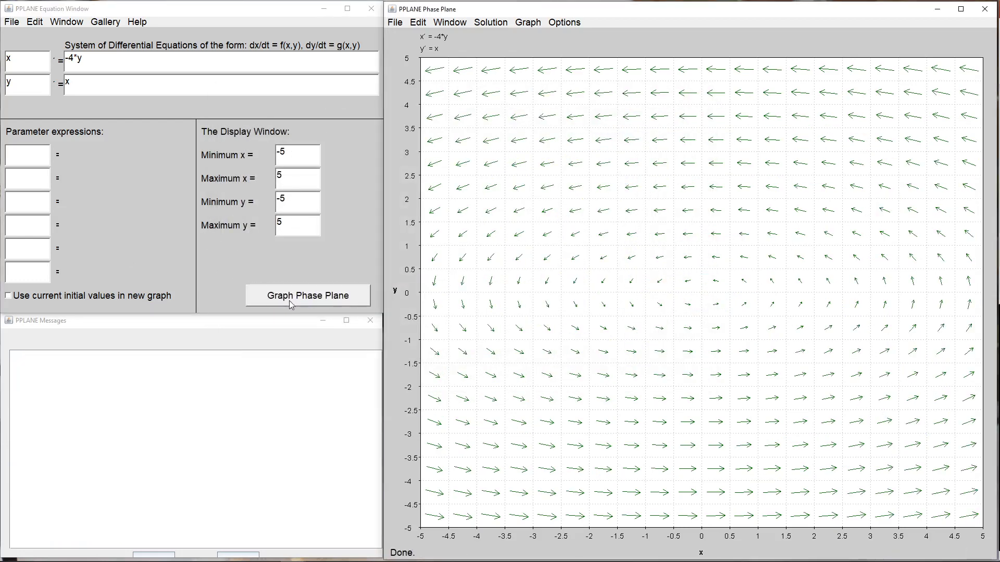
# Draw the ellipse orbit from near (-0.74, 1.28) and plot its x and y against t.
pyautogui.click(660, 233)
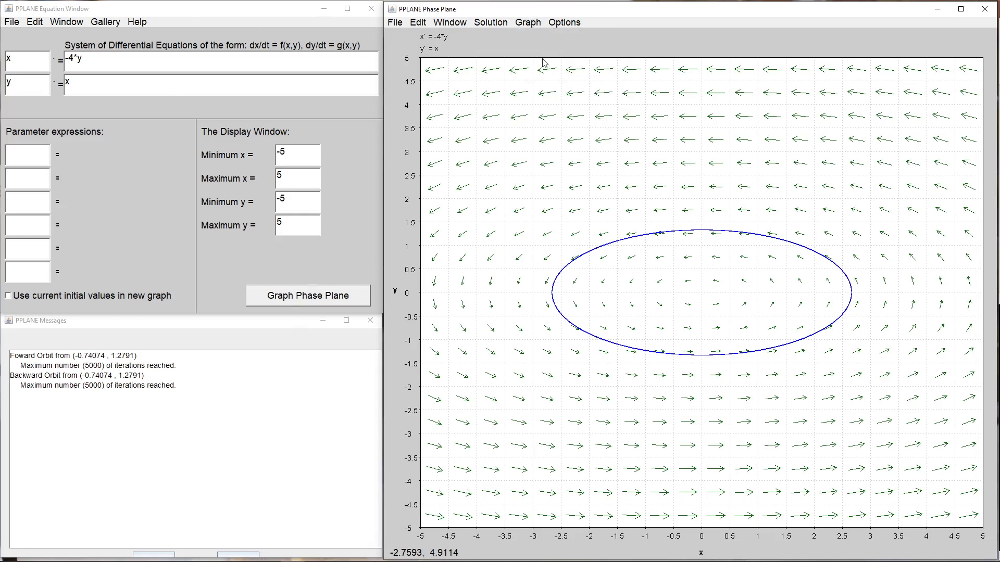
pyautogui.click(535, 25)
pyautogui.click(536, 61)
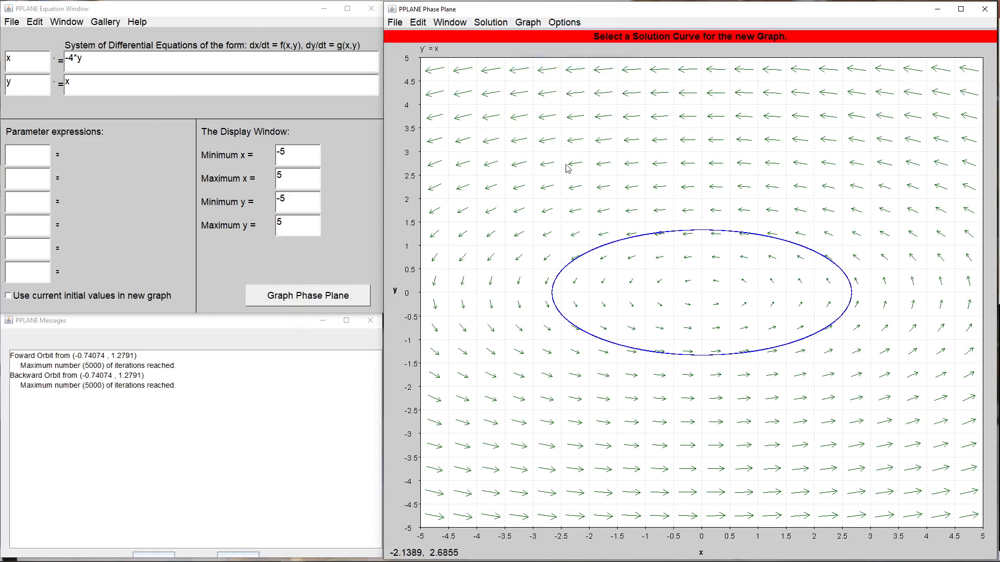
pyautogui.click(610, 247)
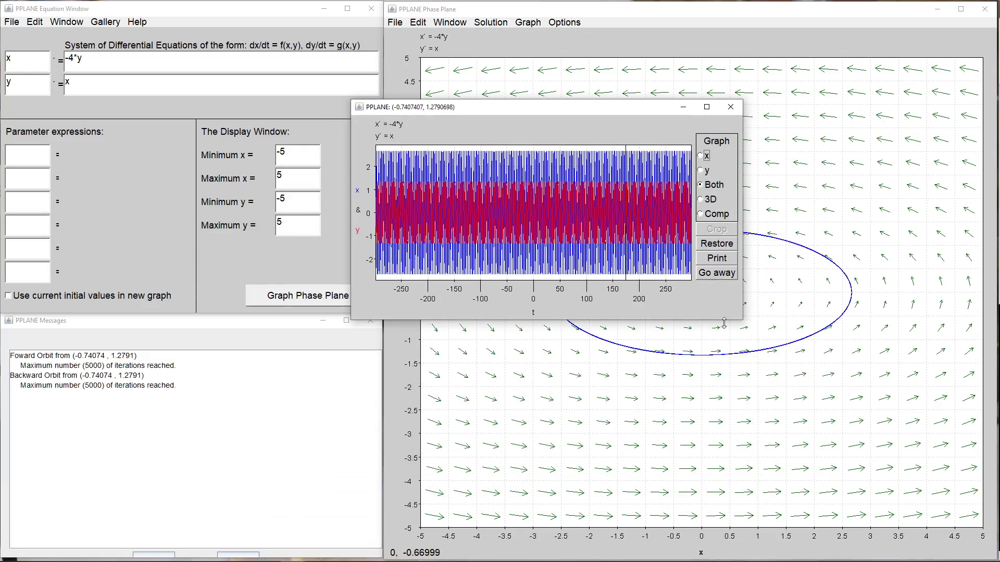
# Enlarge the undamped x and y versus t plot for inspection, then close it.
pyautogui.moveTo(744, 322); pyautogui.dragTo(906, 470)
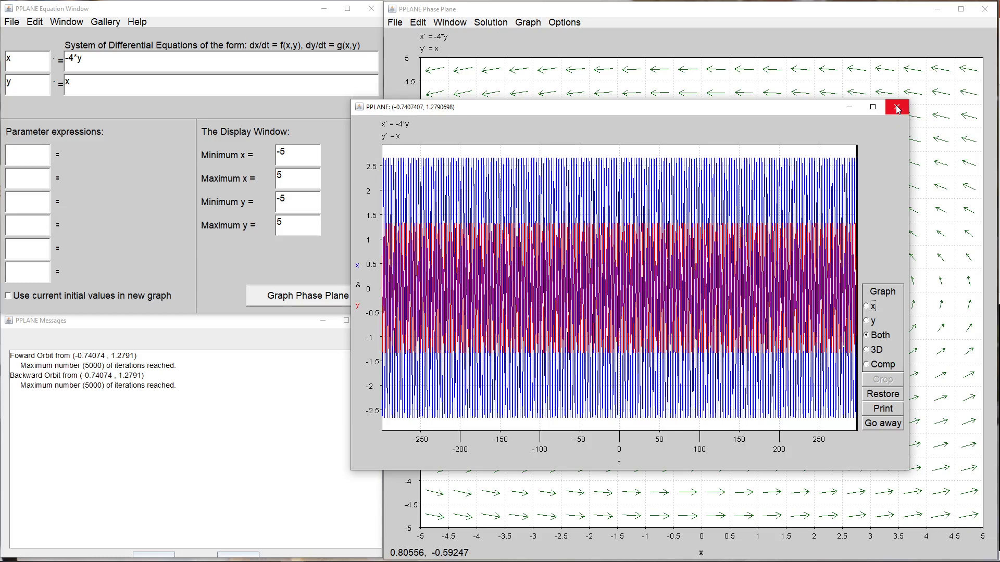
pyautogui.click(897, 108)
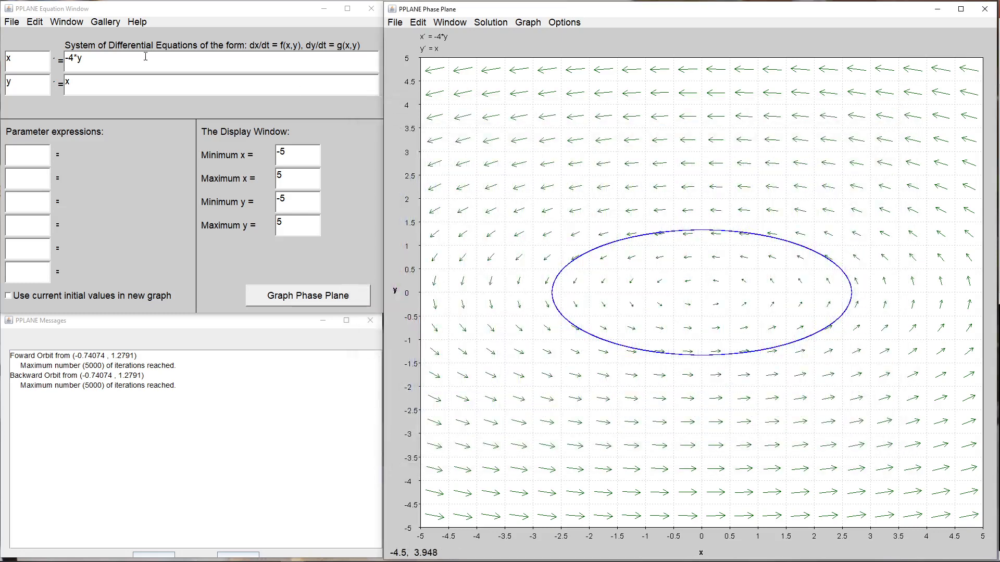
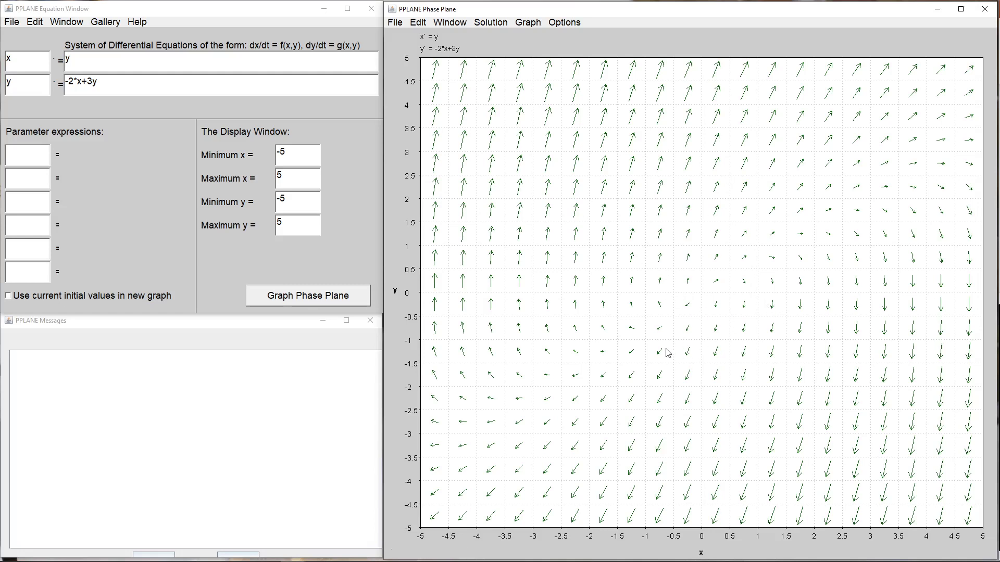
# Draw four solution curves from (-0.278,-0.161), (-0.565,-0.559), (-1.519,0.504) and (-1.944,-0.238).
pyautogui.click(686, 301)
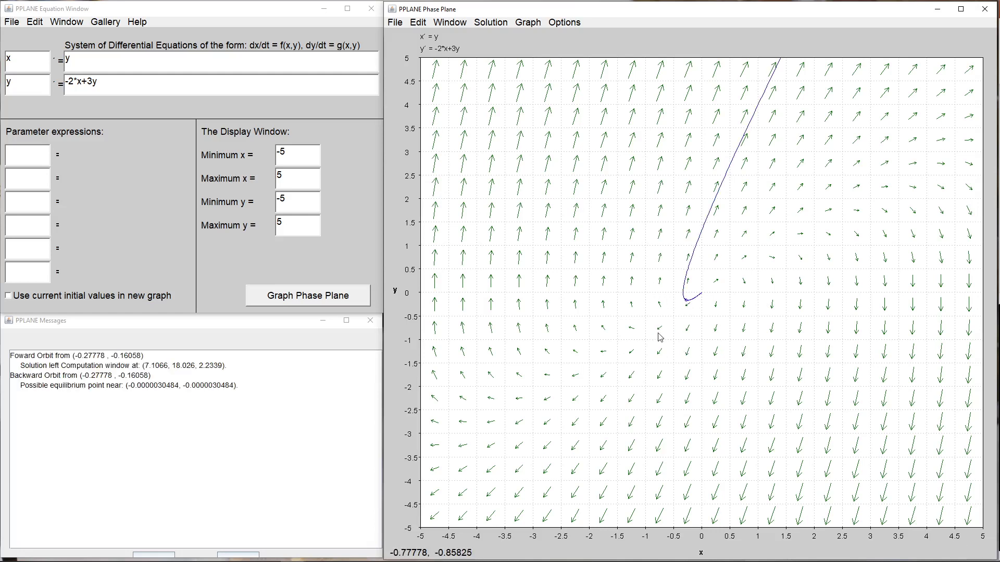
pyautogui.click(671, 323)
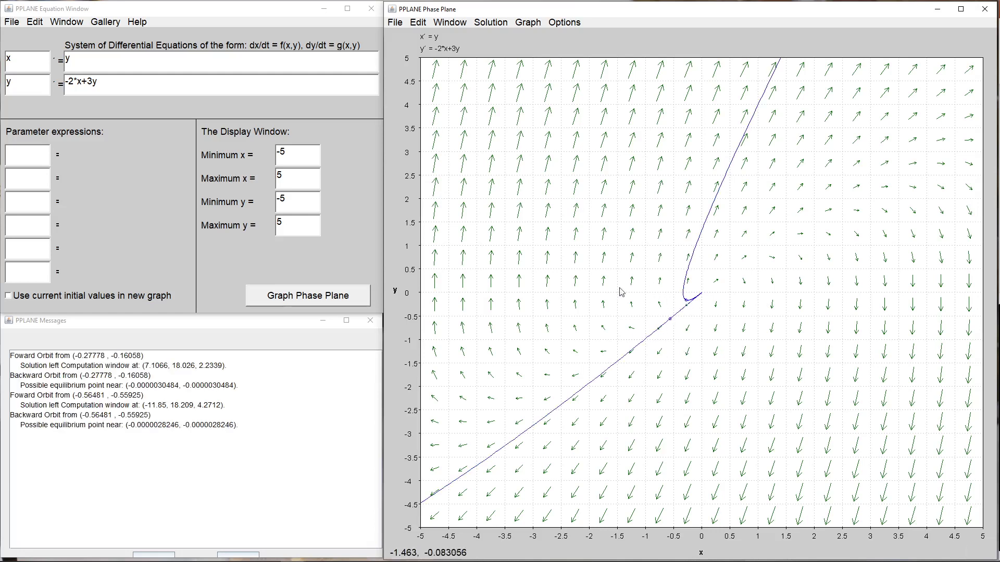
pyautogui.click(616, 269)
pyautogui.click(592, 304)
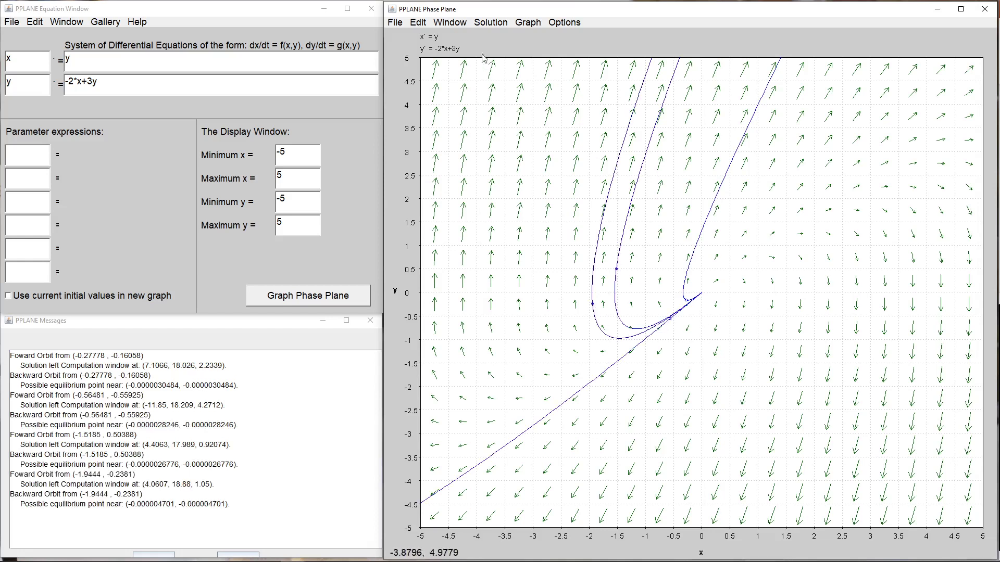
# Set the solution direction to forward only.
pyautogui.click(527, 23)
pyautogui.moveTo(569, 26)
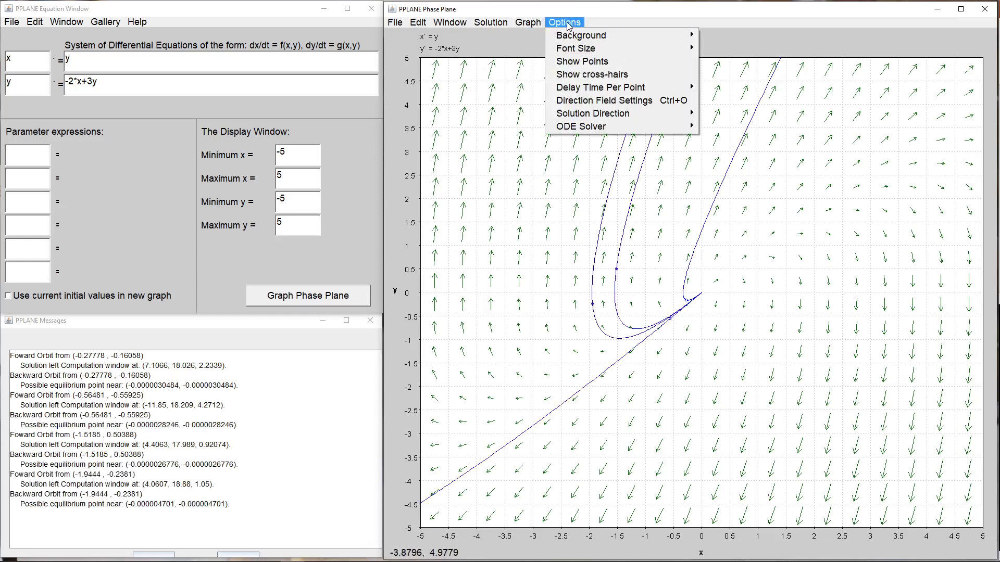
pyautogui.moveTo(570, 118)
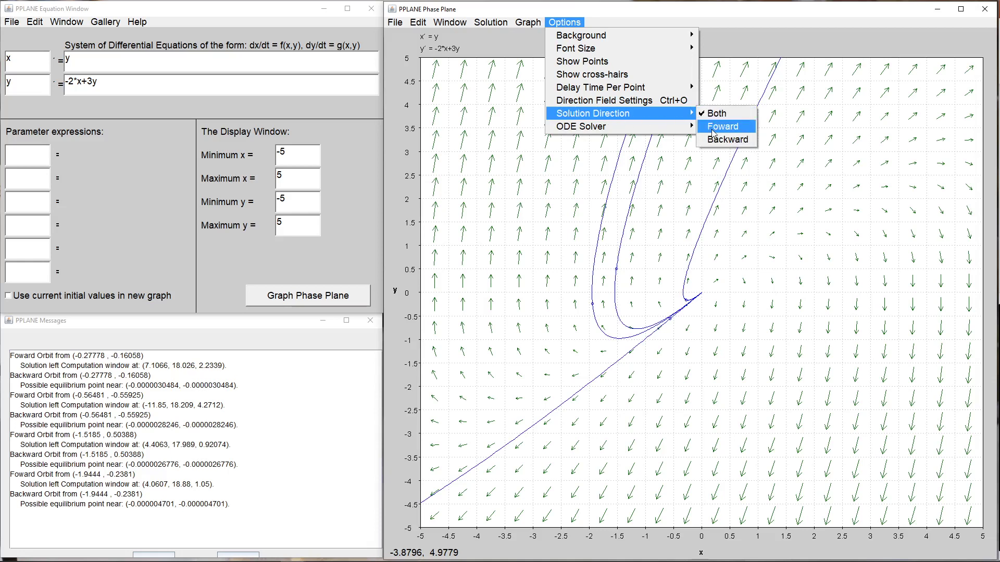
pyautogui.click(712, 130)
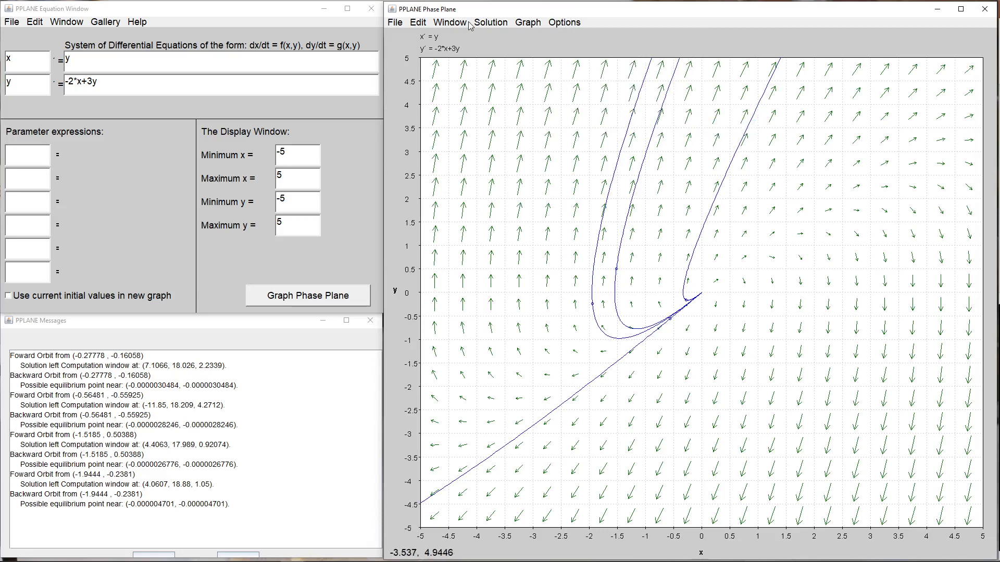
pyautogui.click(420, 24)
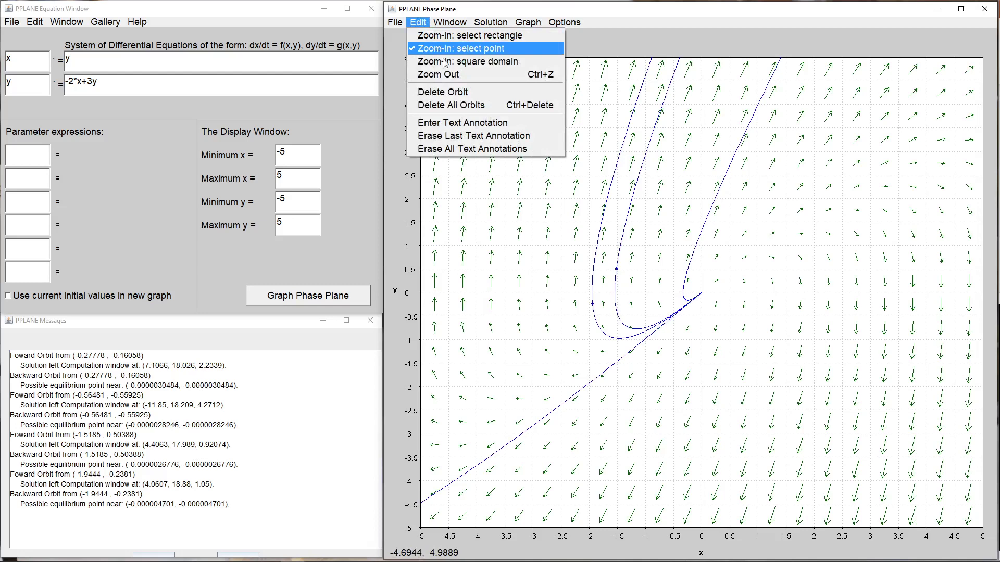
# Delete all four orbits, leaving only the direction field, with the solution direction setting unchanged.
pyautogui.click(445, 107)
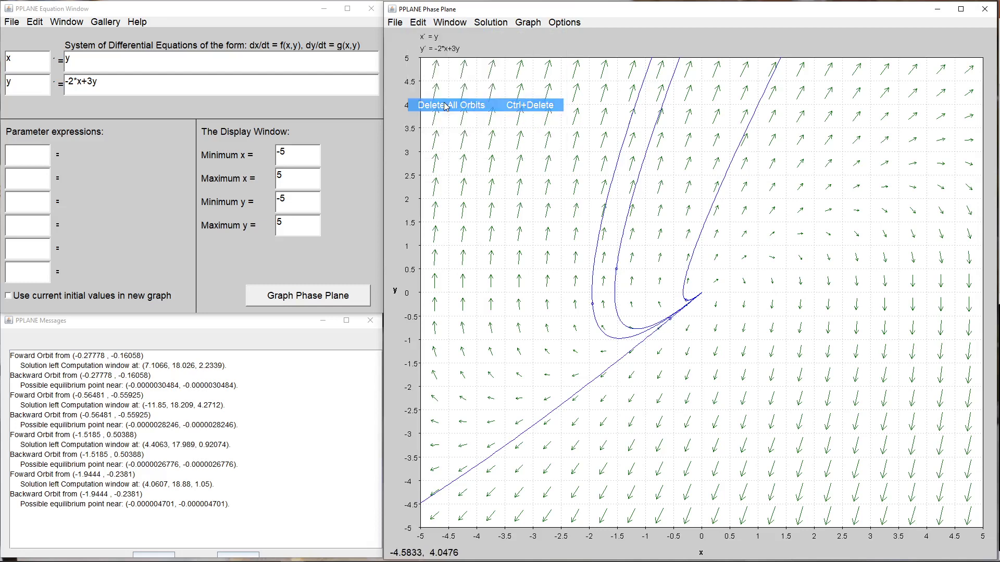
pyautogui.click(564, 22)
pyautogui.moveTo(625, 119)
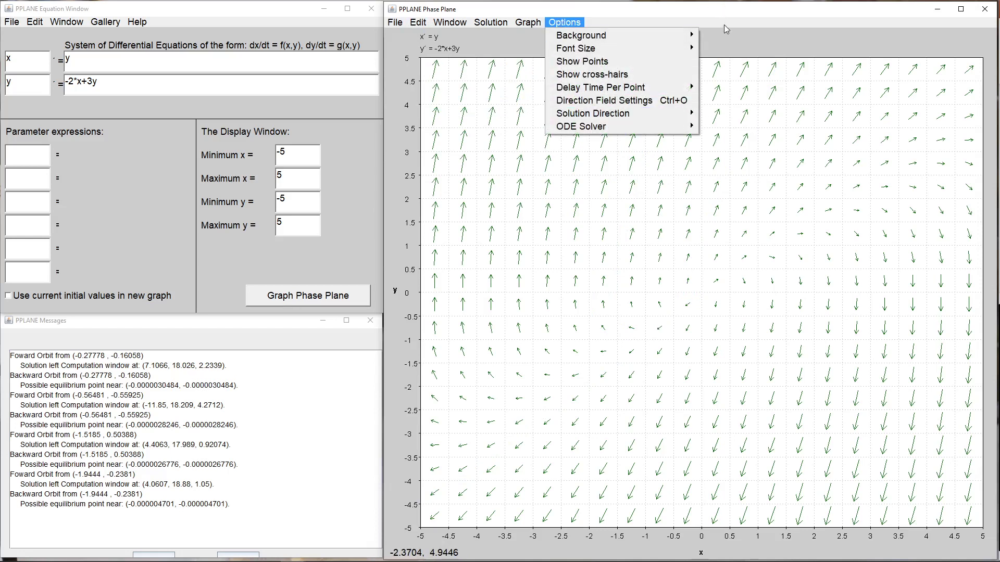
pyautogui.click(723, 52)
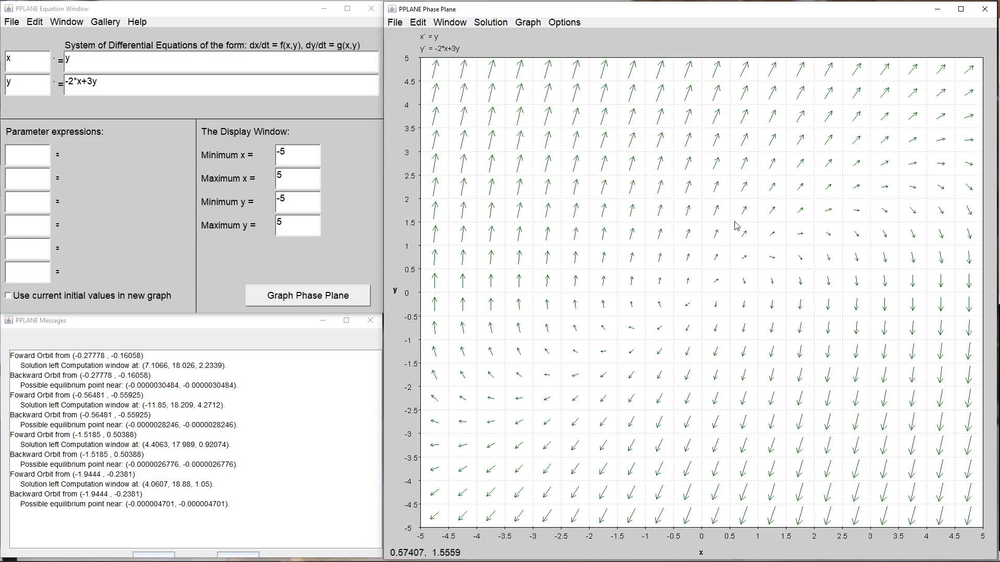
# Draw eight forward orbits from points such as (0.056,-0.183), (1.435,1.334) and (-2.546,-0.316).
pyautogui.click(705, 301)
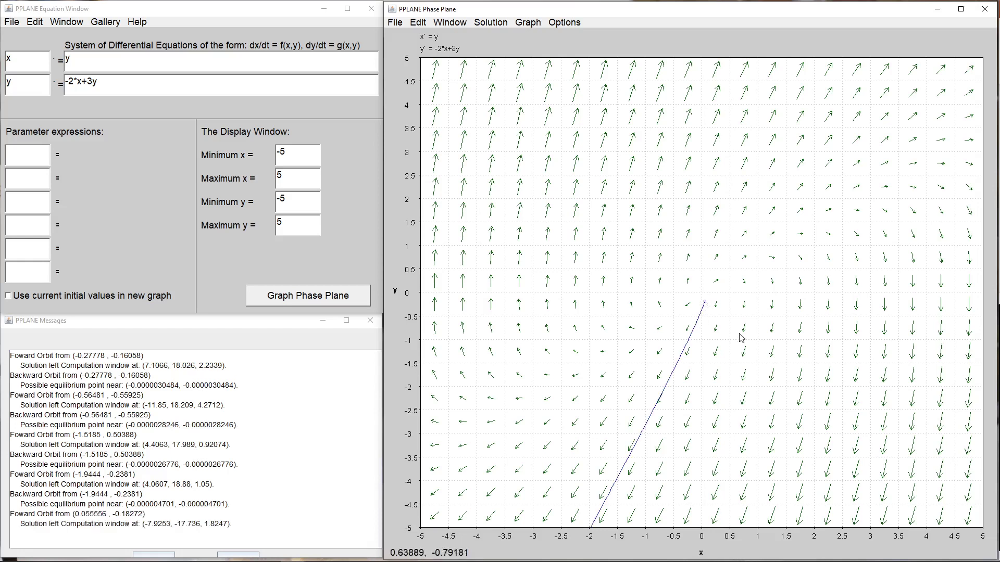
pyautogui.click(683, 304)
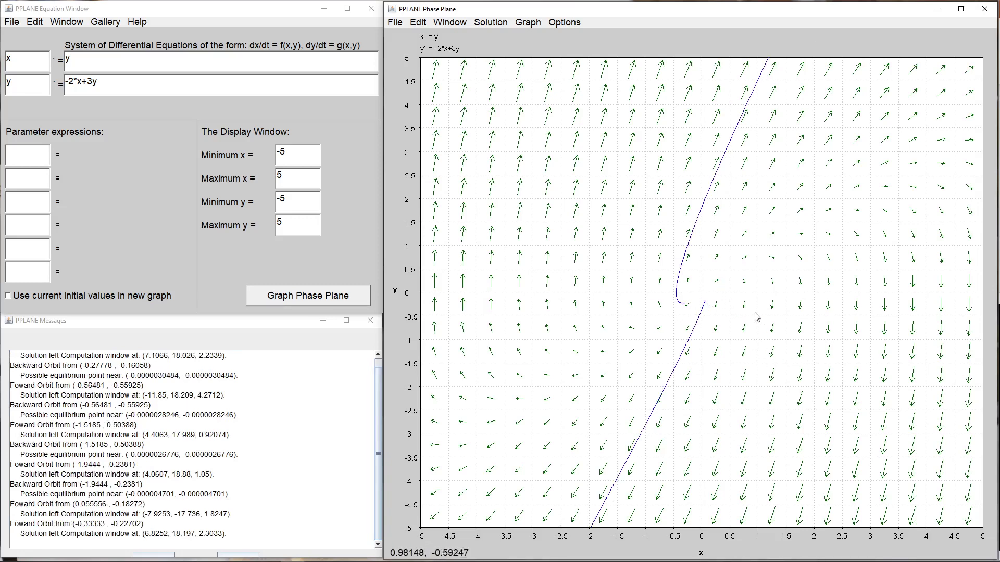
pyautogui.click(721, 286)
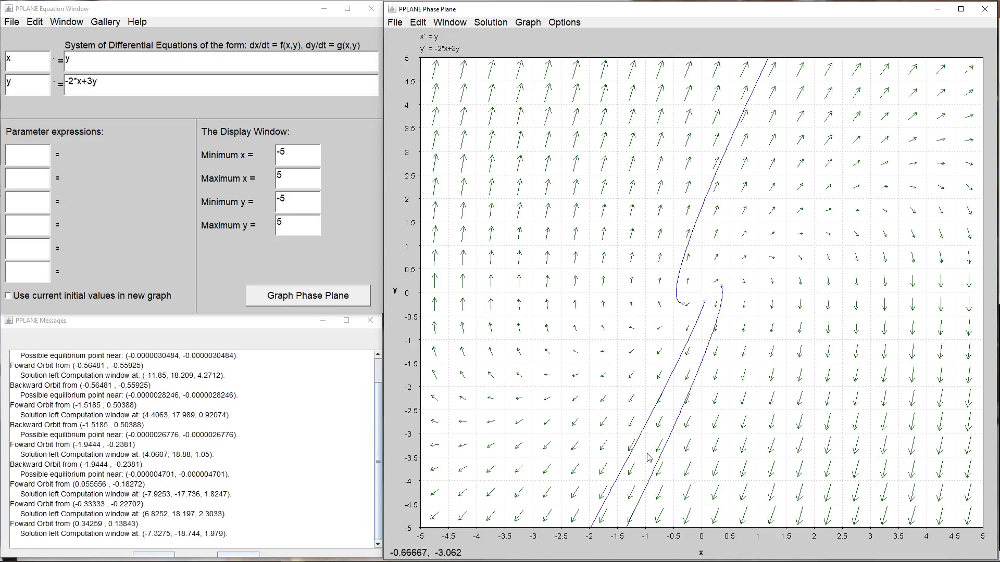
pyautogui.click(782, 229)
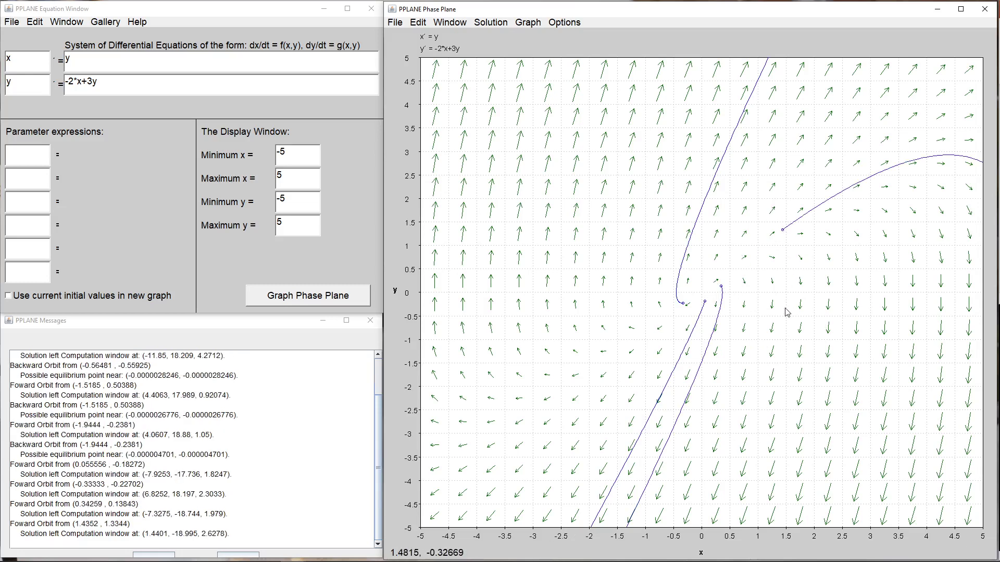
pyautogui.click(785, 308)
pyautogui.click(735, 323)
pyautogui.click(651, 335)
pyautogui.click(559, 308)
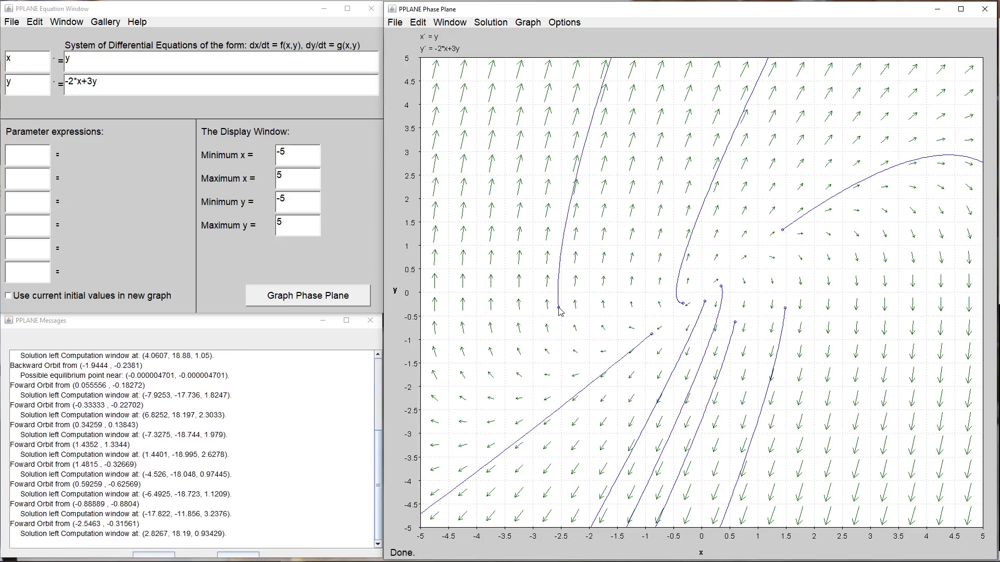
# Draw seven more forward orbits, including (-3.5,-0.814), (-2.963,-2.132) and (1.0833,0.8361).
pyautogui.click(641, 295)
pyautogui.click(577, 310)
pyautogui.click(570, 354)
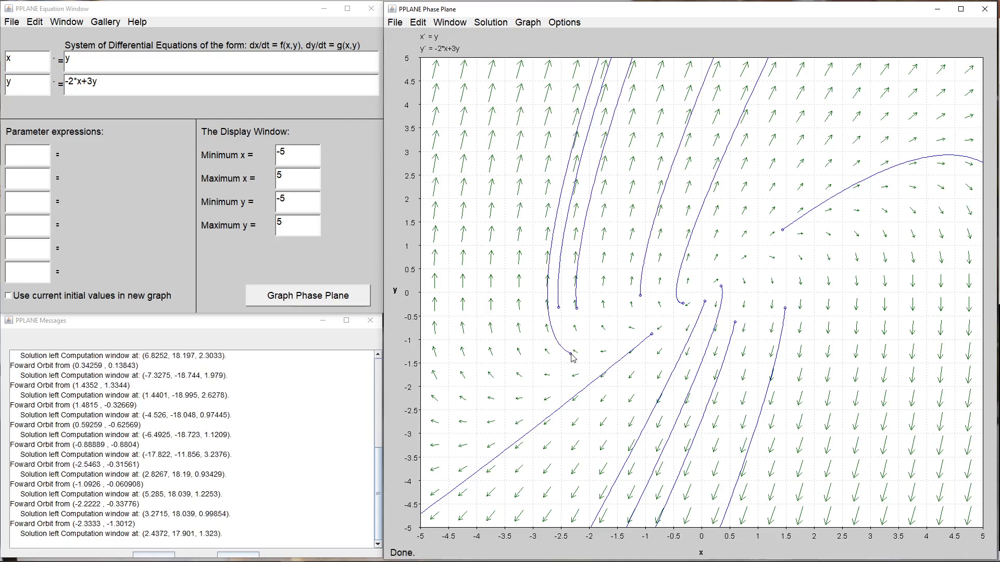
pyautogui.click(505, 330)
pyautogui.click(535, 393)
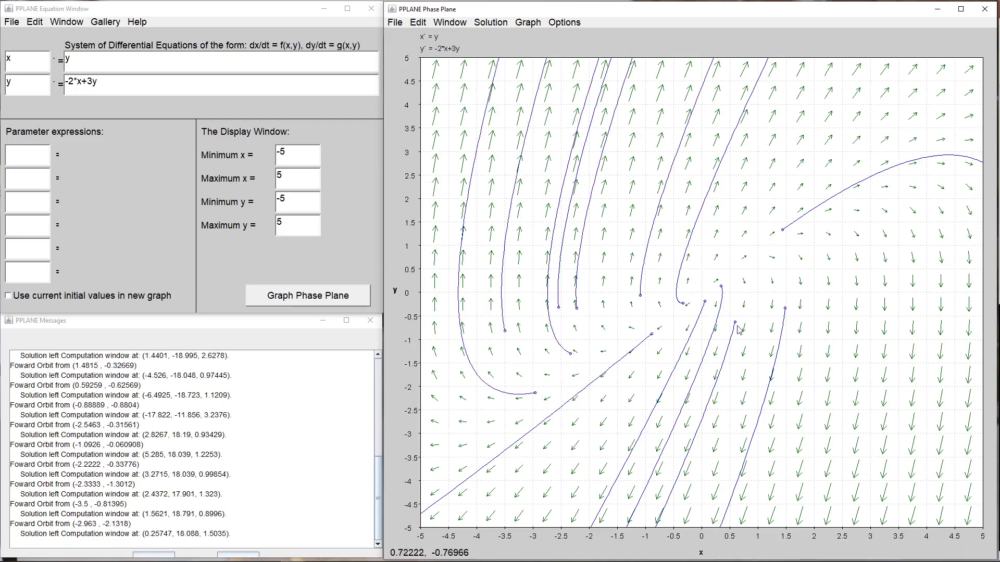
pyautogui.click(730, 235)
pyautogui.click(762, 254)
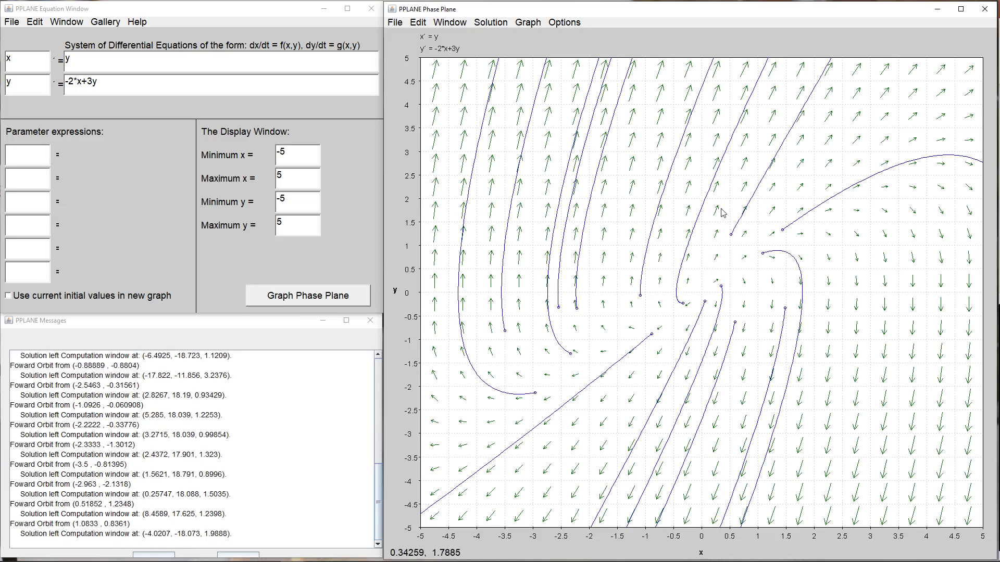
pyautogui.click(522, 23)
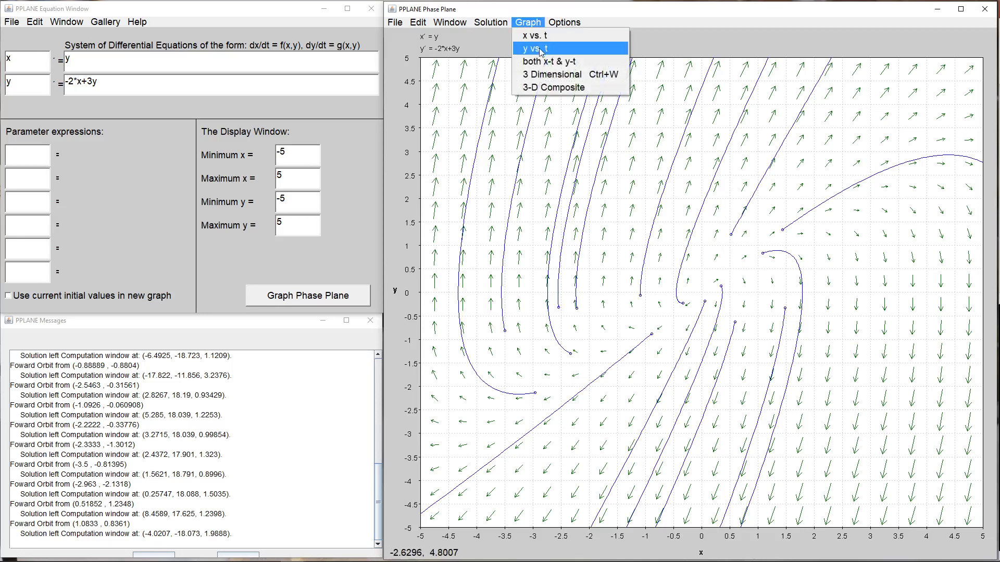
# Plot both x-t and y-t for the orbit from (1.0833, 0.8361) in an enlarged window.
pyautogui.click(548, 66)
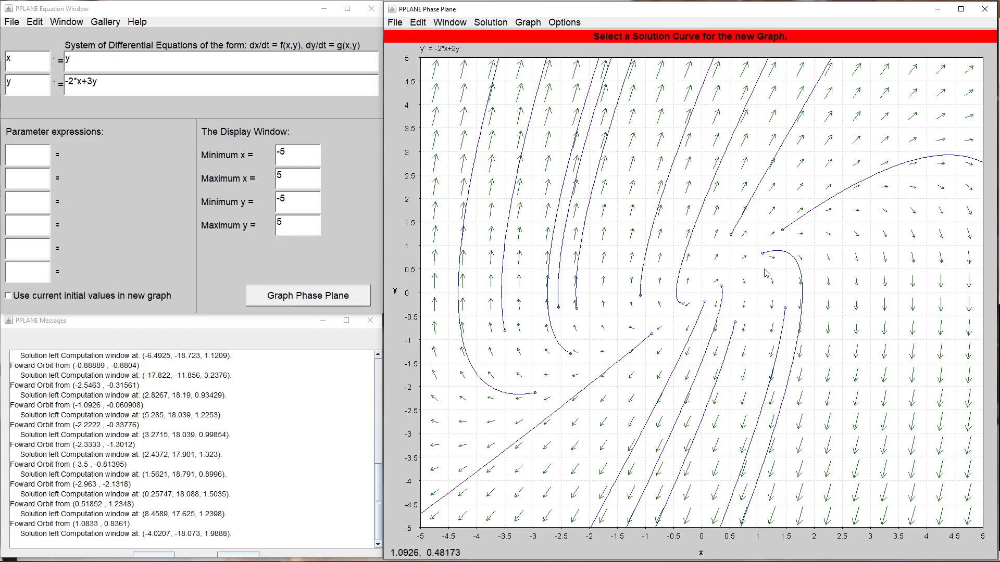
pyautogui.click(773, 254)
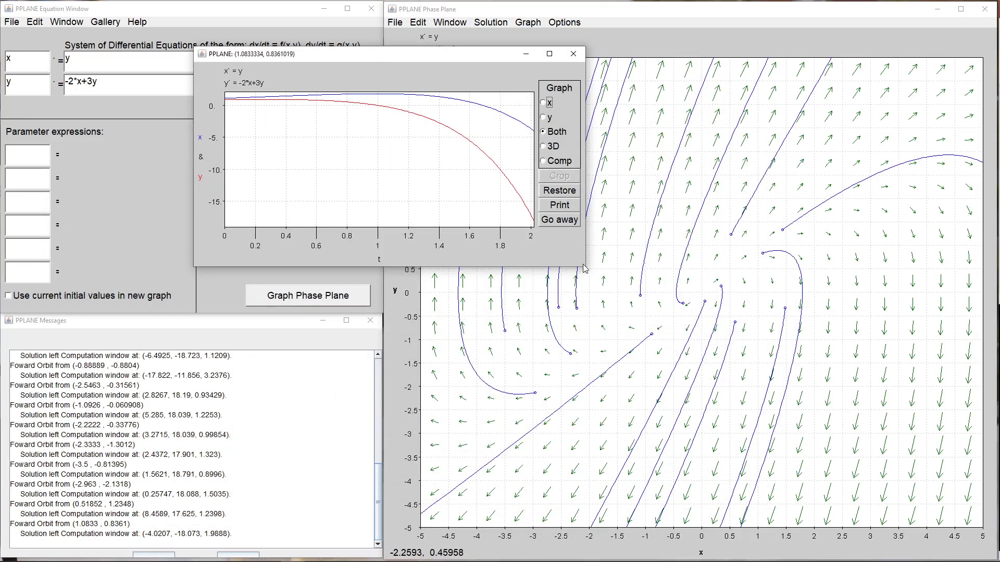
pyautogui.moveTo(584, 267); pyautogui.dragTo(906, 490)
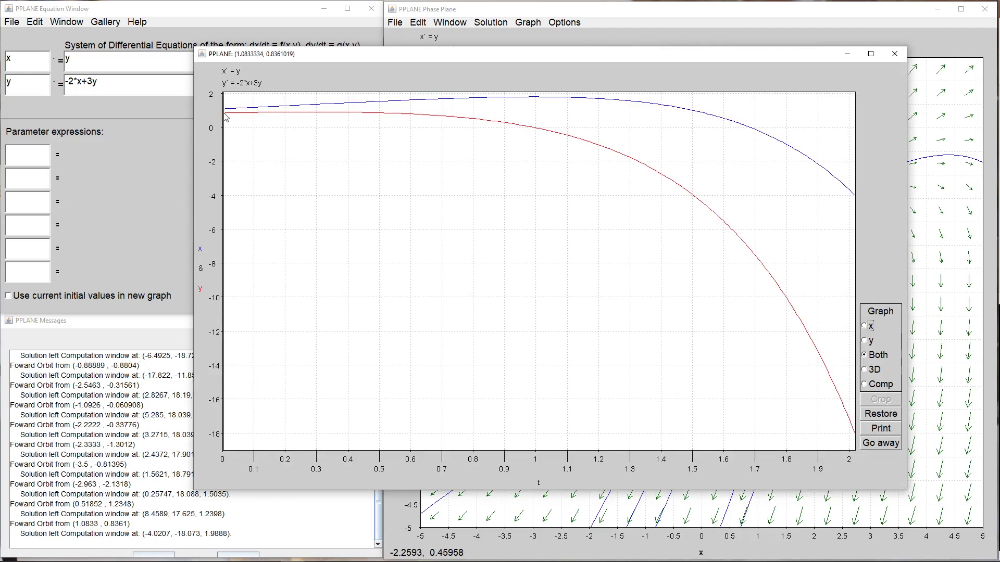
# Close the graph window and correct the y' equation to -2*x+3*y.
pyautogui.click(895, 54)
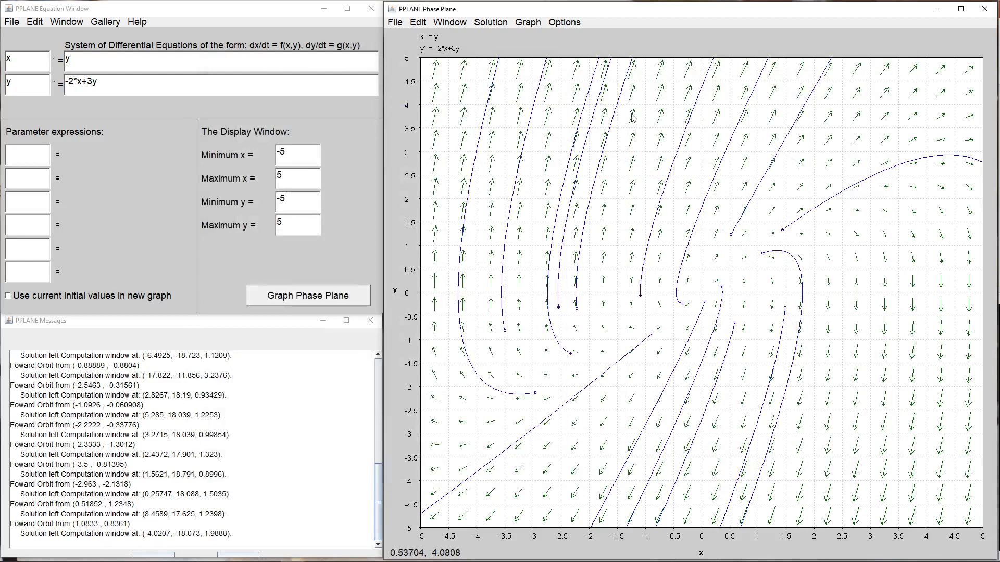
pyautogui.click(99, 82)
pyautogui.click(92, 82)
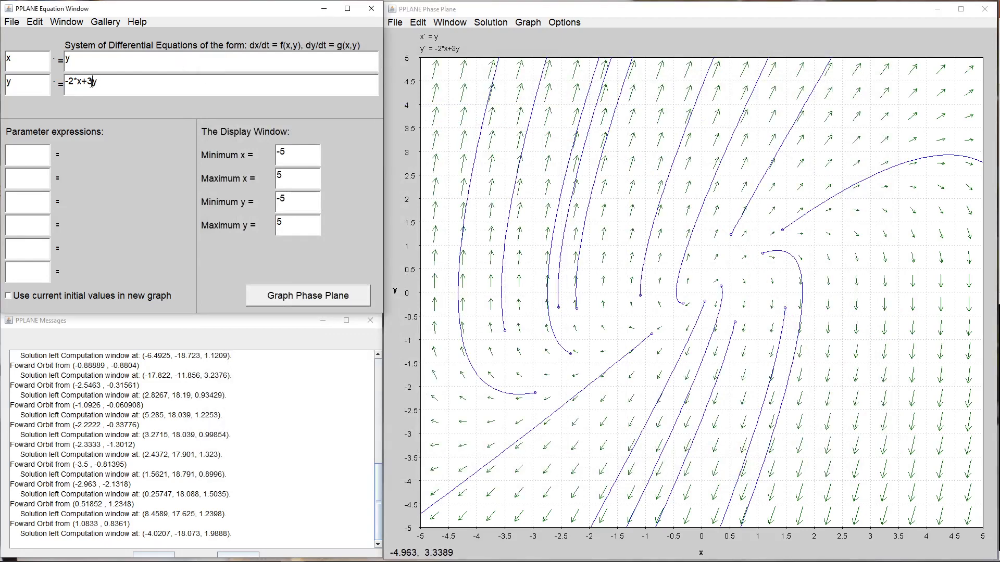
pyautogui.write('*')
# Regraph the phase plane, draw a forward orbit from (-0.806, 0.127), and choose both x-t & y-t.
pyautogui.click(271, 305)
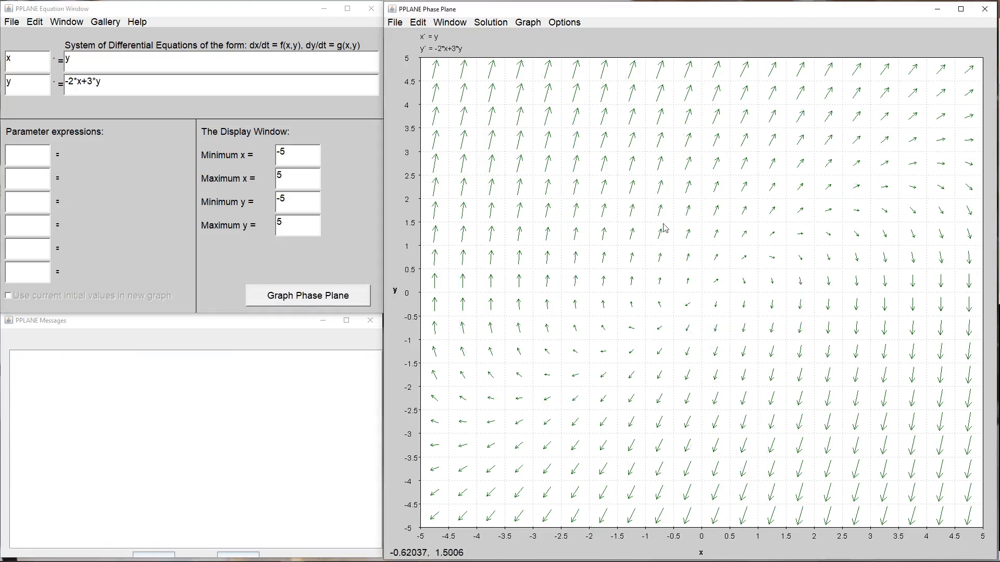
pyautogui.click(657, 286)
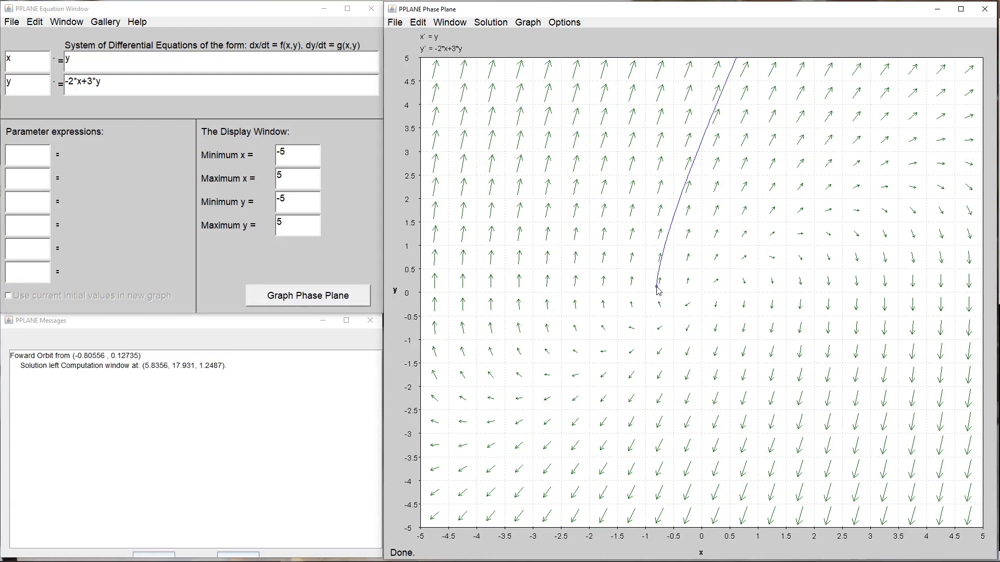
pyautogui.click(528, 23)
pyautogui.click(542, 61)
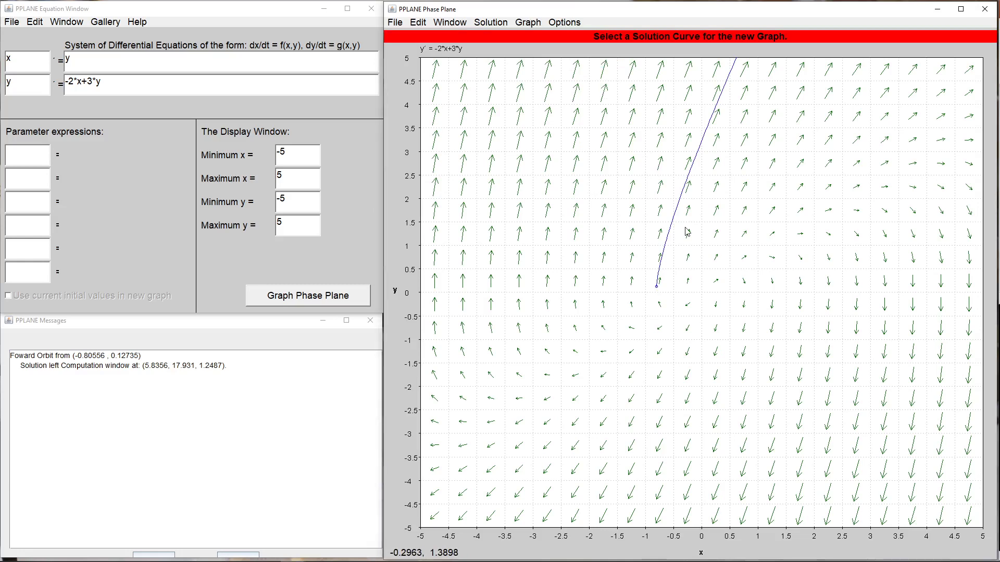
# Graph x and y versus t for the (-0.806, 0.127) orbit, enlarged, with the time line dragged toward t=0.
pyautogui.click(461, 225)
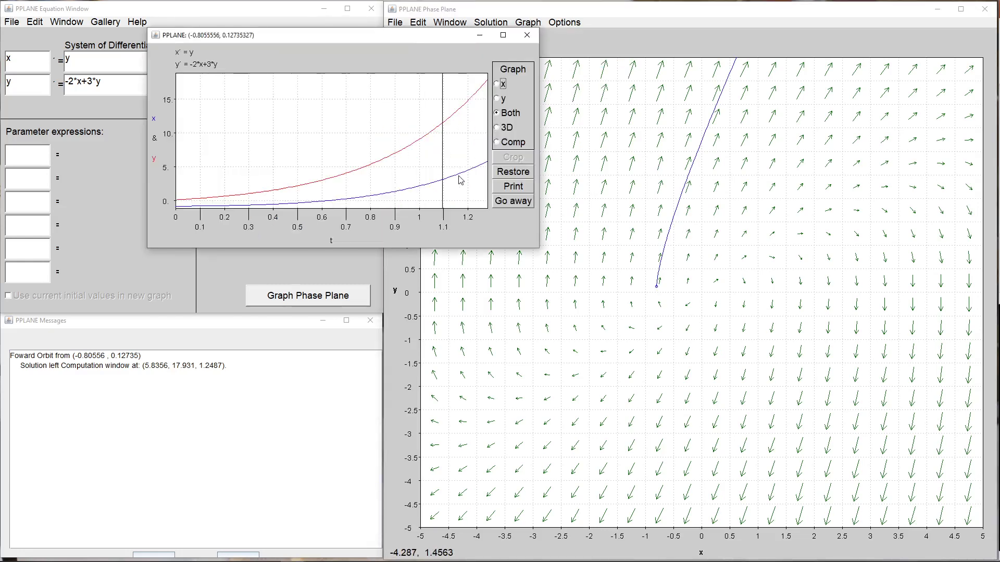
pyautogui.moveTo(539, 248); pyautogui.dragTo(945, 508)
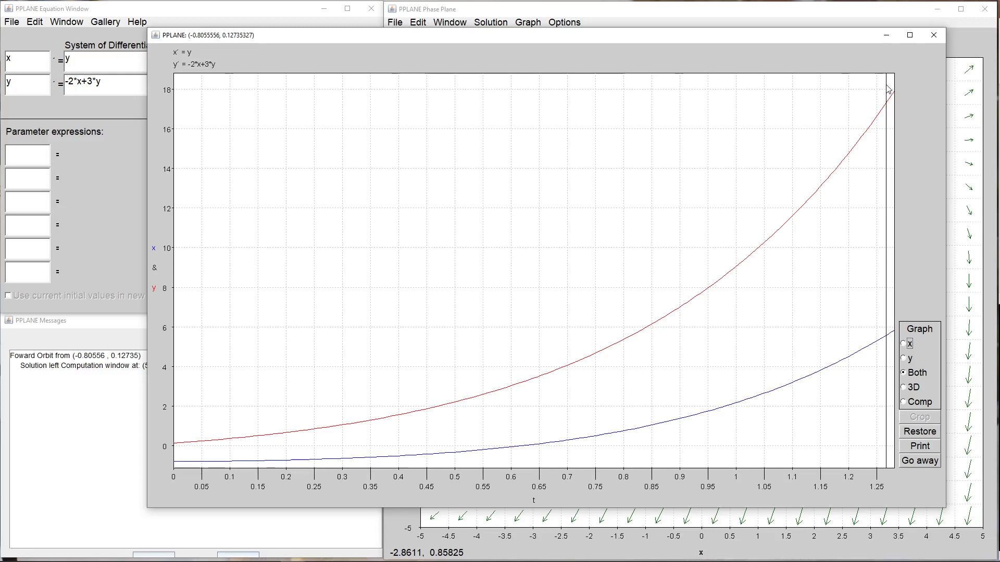
pyautogui.moveTo(888, 90); pyautogui.dragTo(779, 184)
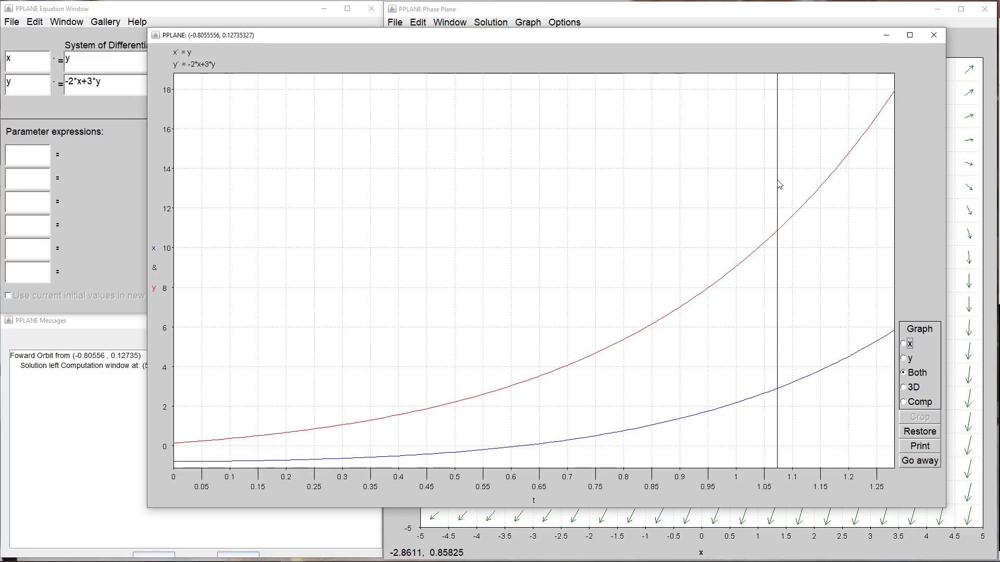
pyautogui.moveTo(780, 184); pyautogui.dragTo(243, 478)
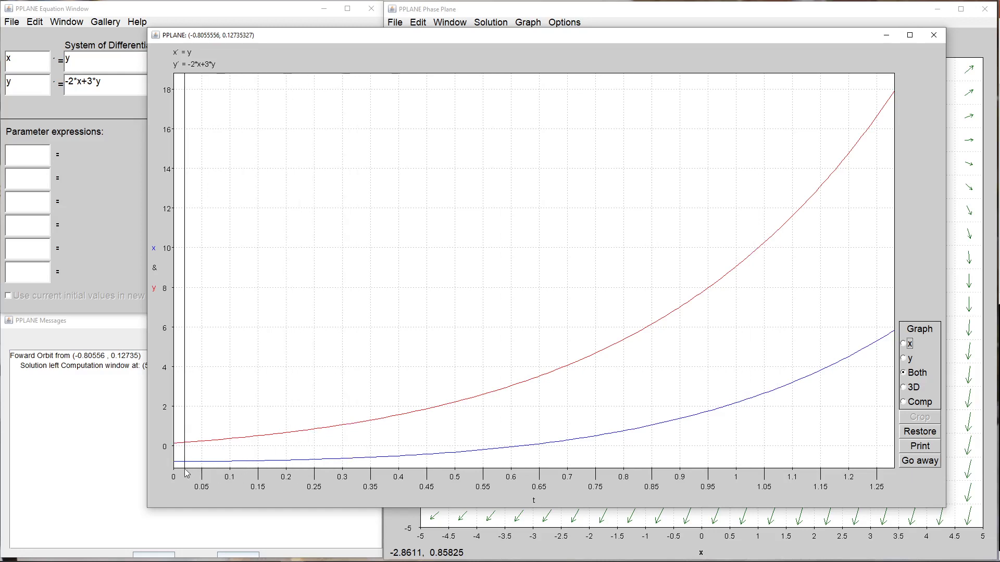